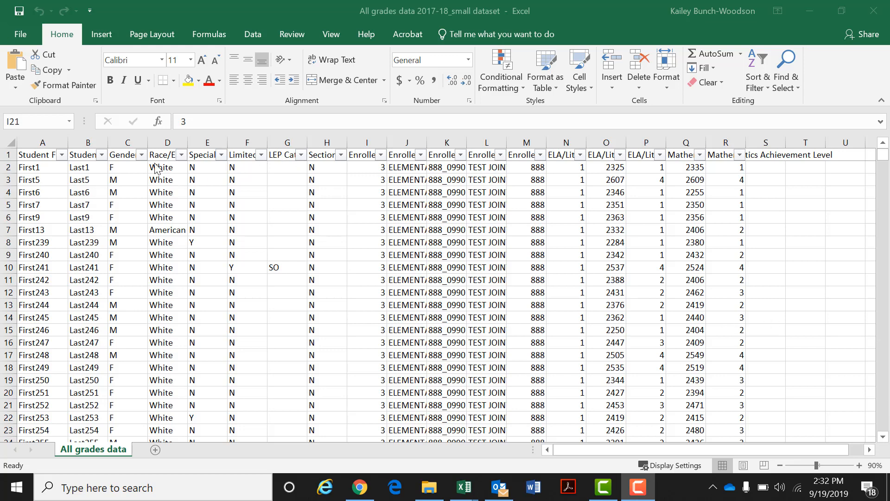
left_click(44, 141)
left_click_drag(44, 139, 749, 151)
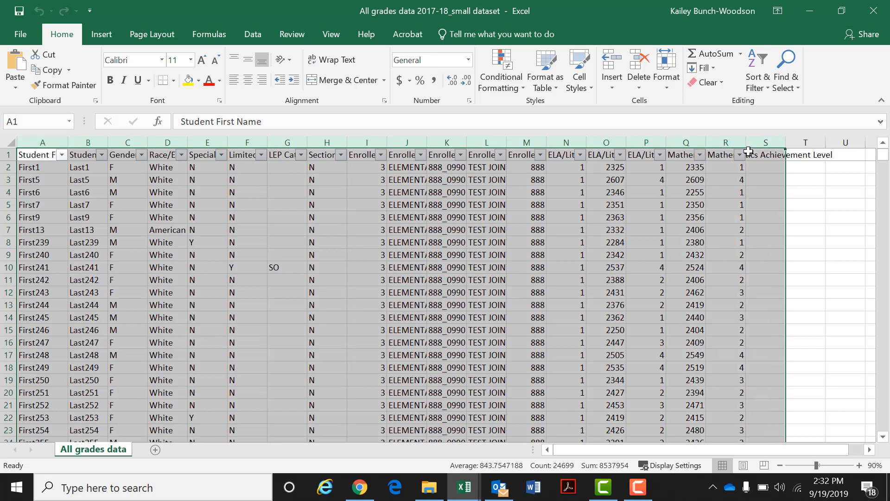
left_click(272, 244)
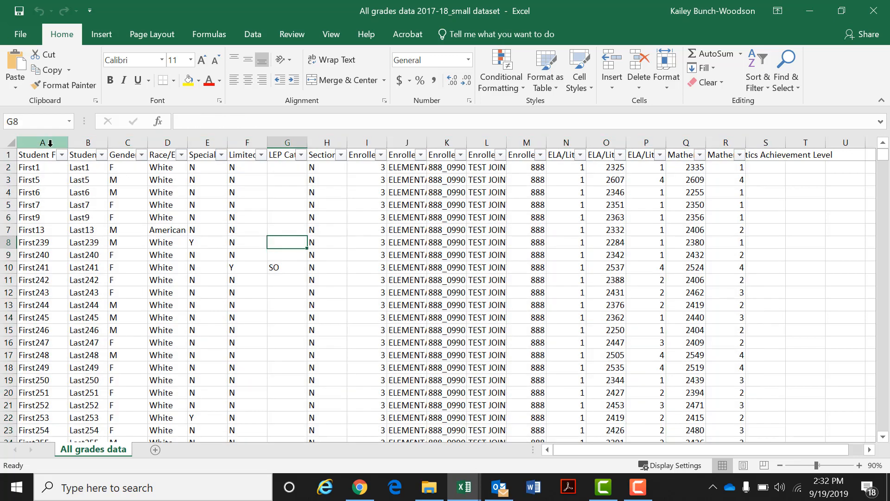
Create a PivotTable from columns A through R of the All grades data sheet on a new worksheet.
left_click_drag(45, 138, 719, 139)
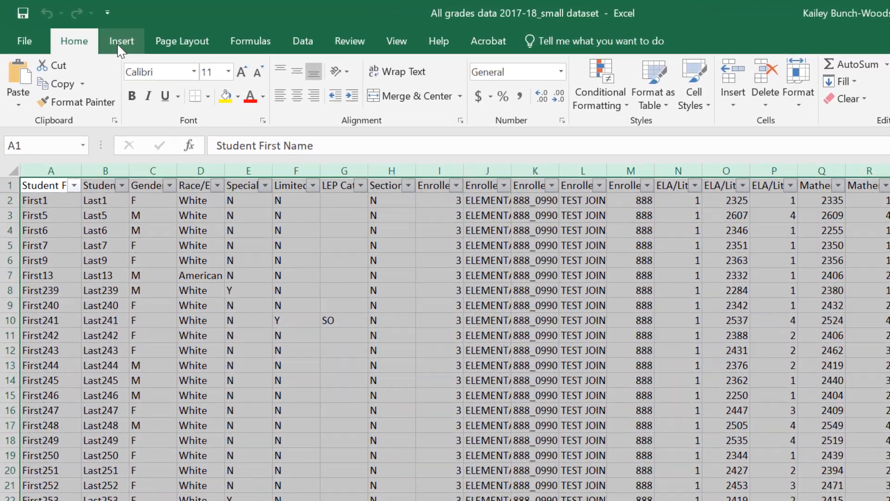
left_click(120, 46)
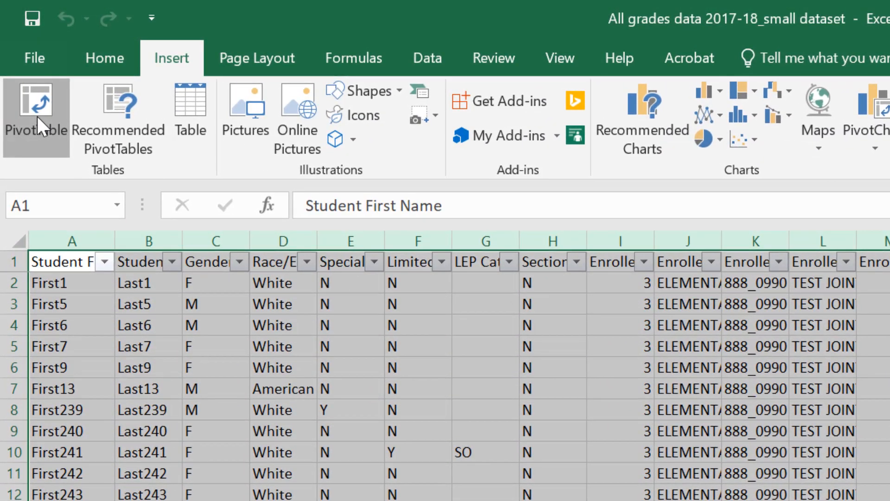
left_click(26, 81)
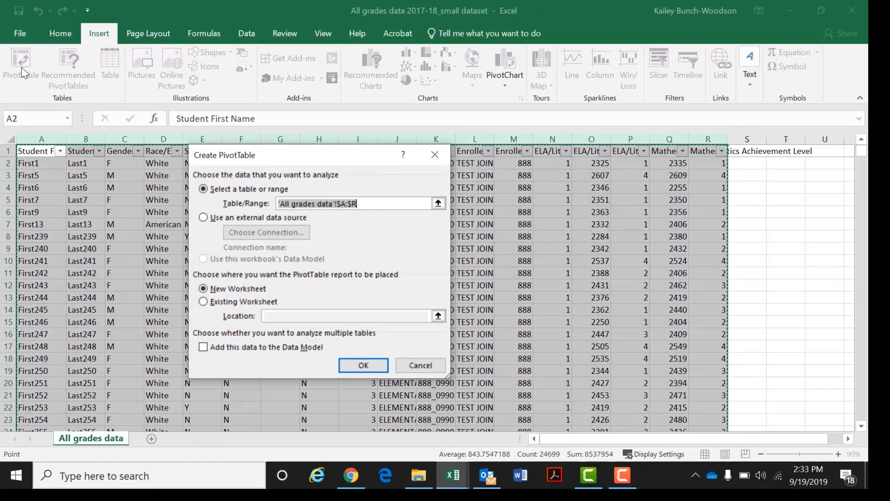
left_click(361, 364)
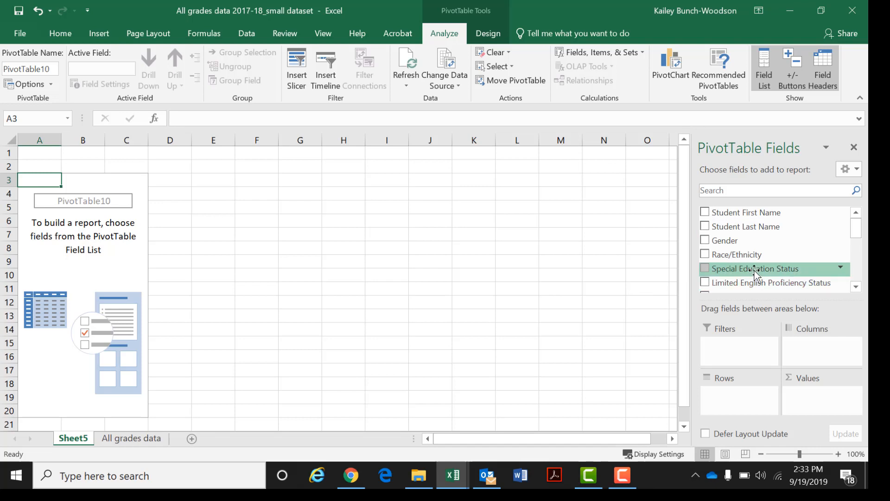
Add Special Education Status as the PivotTable's report filter and Enrolled School as its rows.
left_click_drag(754, 274, 740, 355)
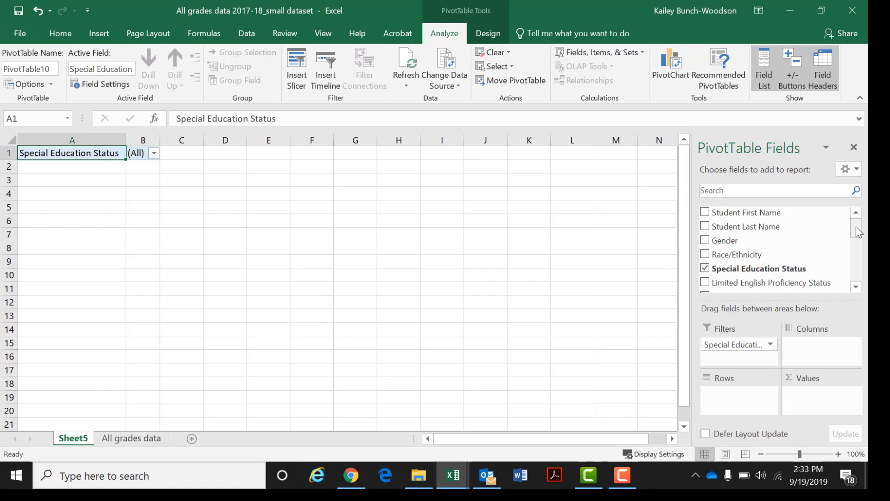
left_click_drag(857, 226, 863, 257)
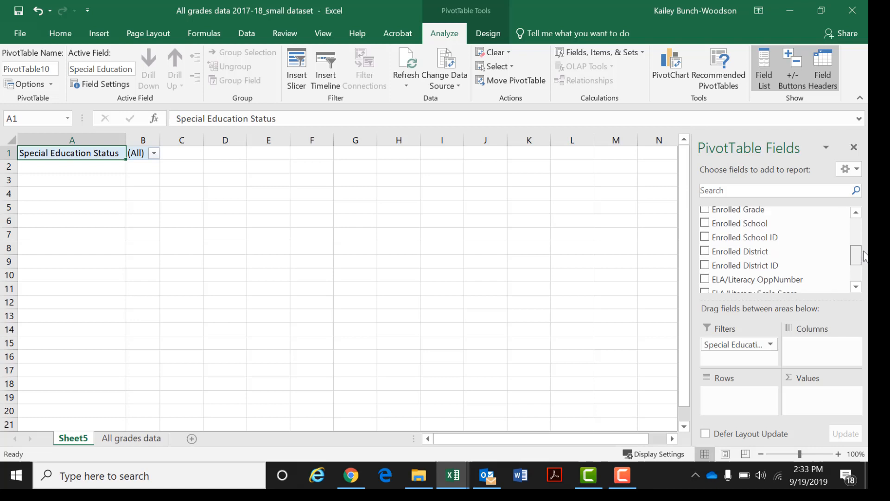
mouse_move(863, 257)
left_mouse_down()
mouse_move(862, 249)
mouse_move(863, 280)
mouse_move(863, 242)
mouse_move(864, 259)
left_mouse_up()
left_click_drag(767, 231, 733, 405)
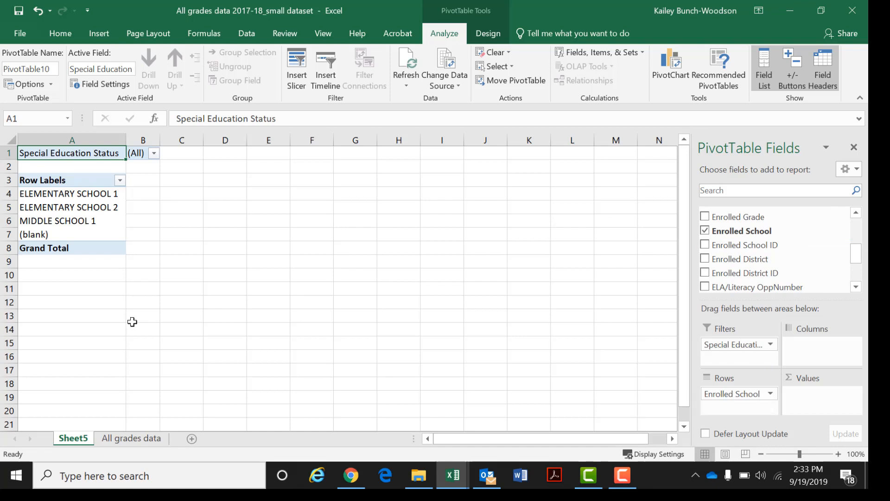
Exclude the blank entry from the Enrolled School row labels.
left_click(120, 181)
left_click(39, 356)
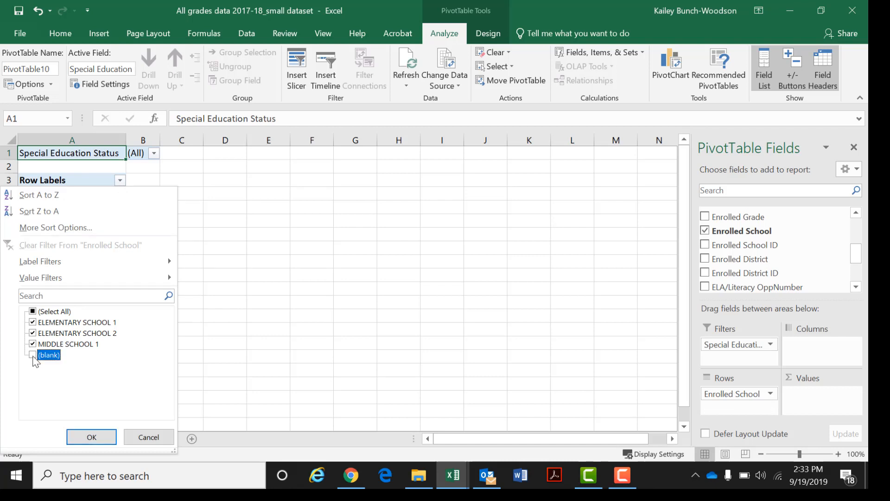
left_click(89, 438)
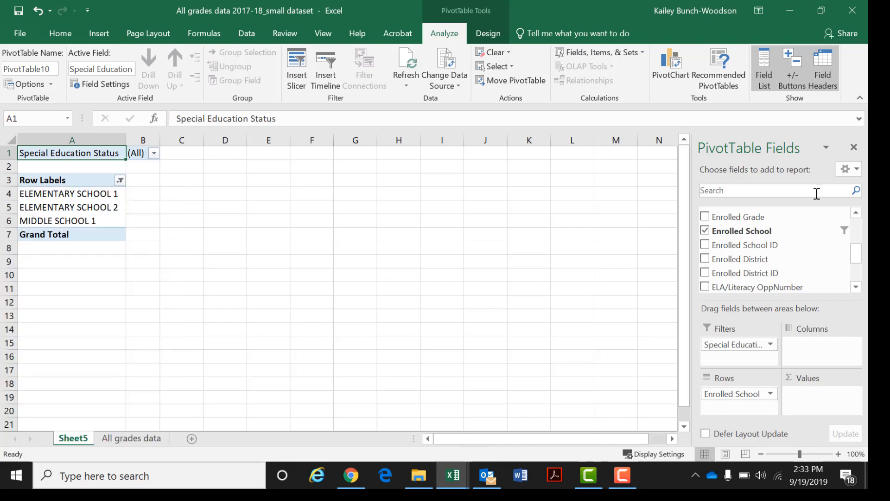
Use ELA/Literacy Achievement Level as both columns and values, excluding Not Attempted and blank from the column labels.
left_click_drag(859, 251, 859, 266)
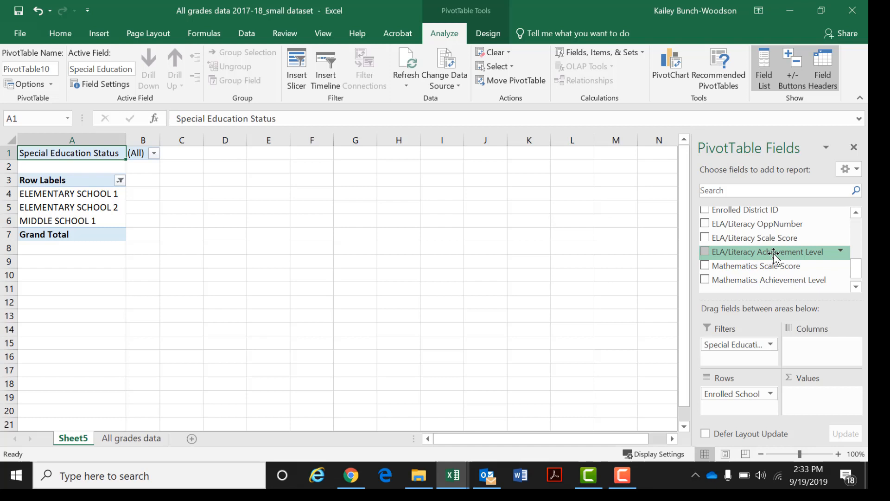
left_click_drag(774, 252, 822, 357)
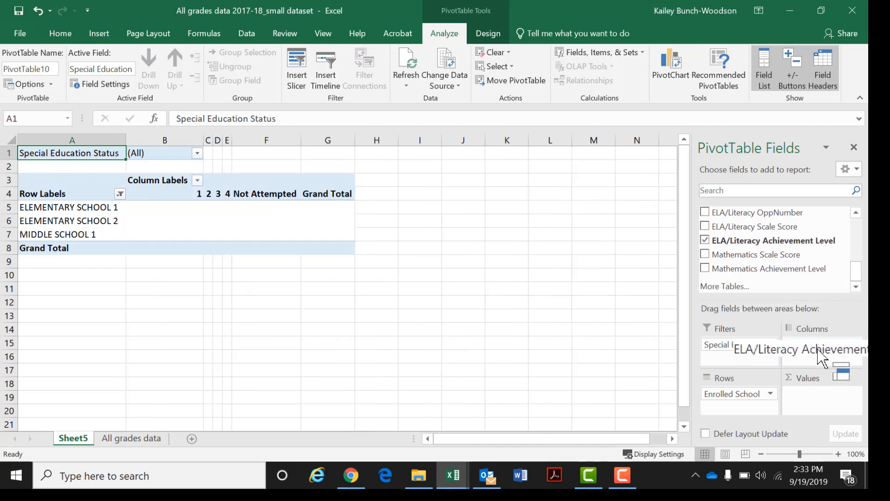
left_click(198, 181)
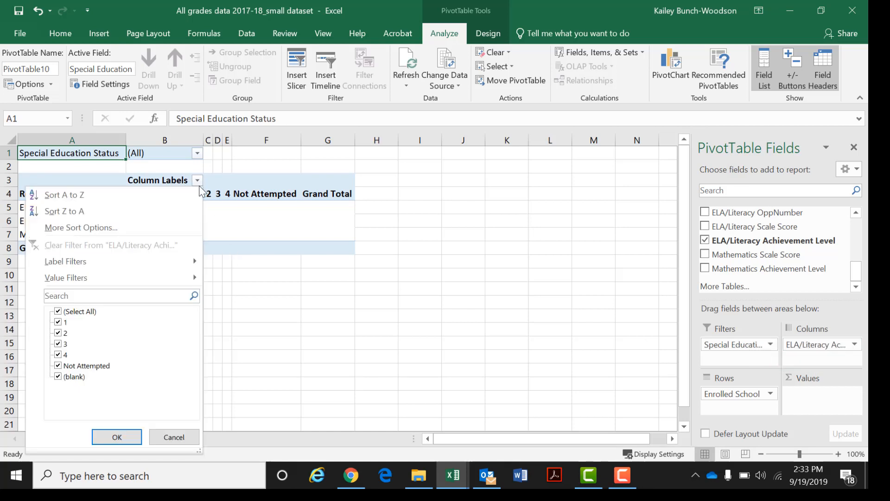
left_click(58, 366)
left_click(58, 377)
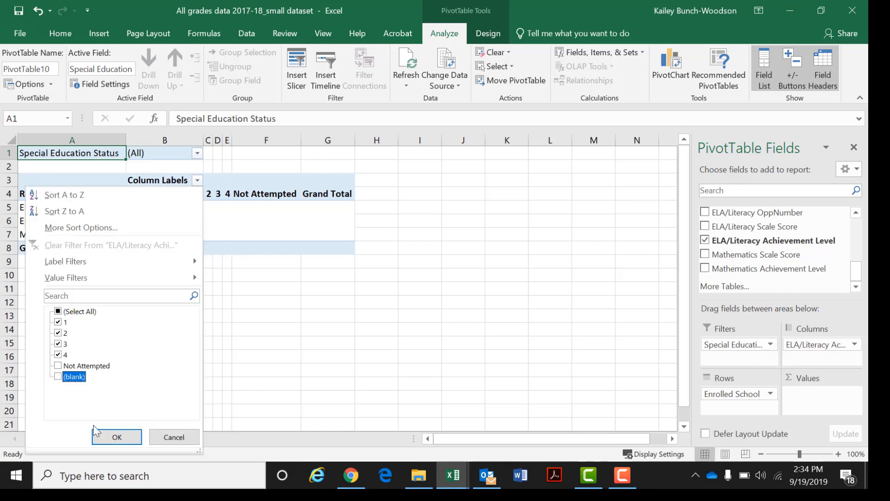
left_click(116, 437)
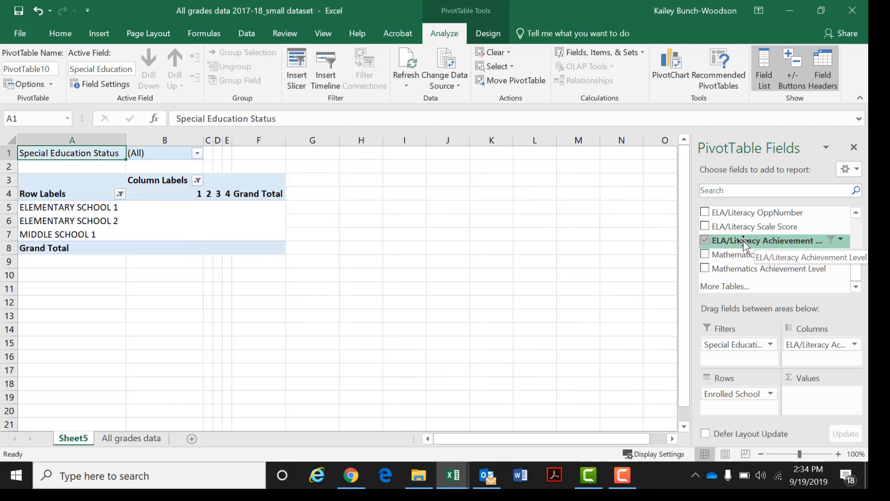
left_click_drag(744, 242, 820, 408)
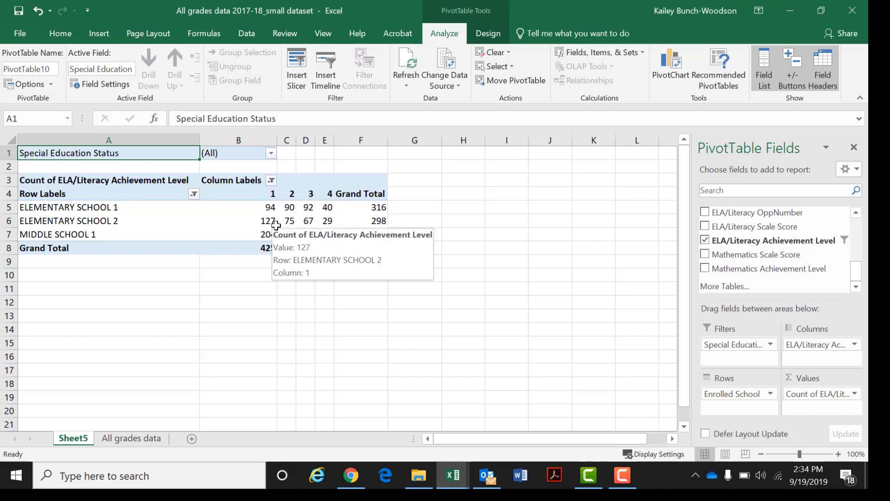
Insert a 100% Stacked Column chart from the PivotTable and move it to the right, beside the table data.
left_click(268, 210)
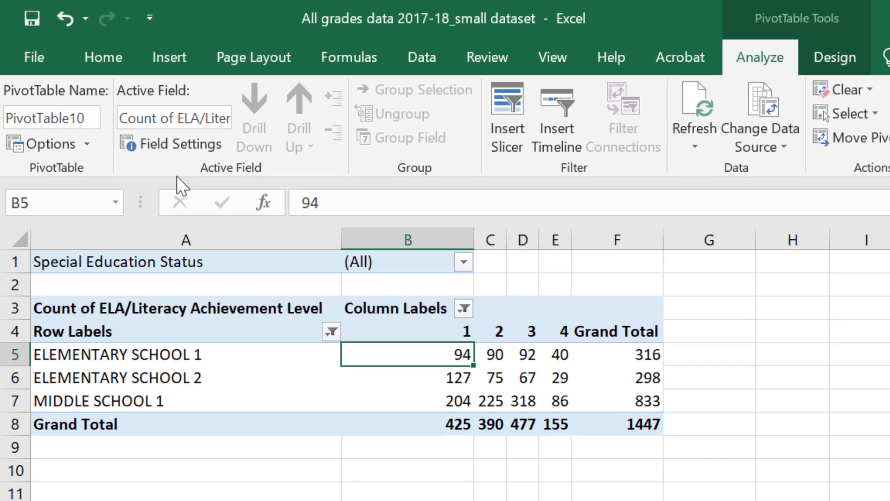
left_click(169, 60)
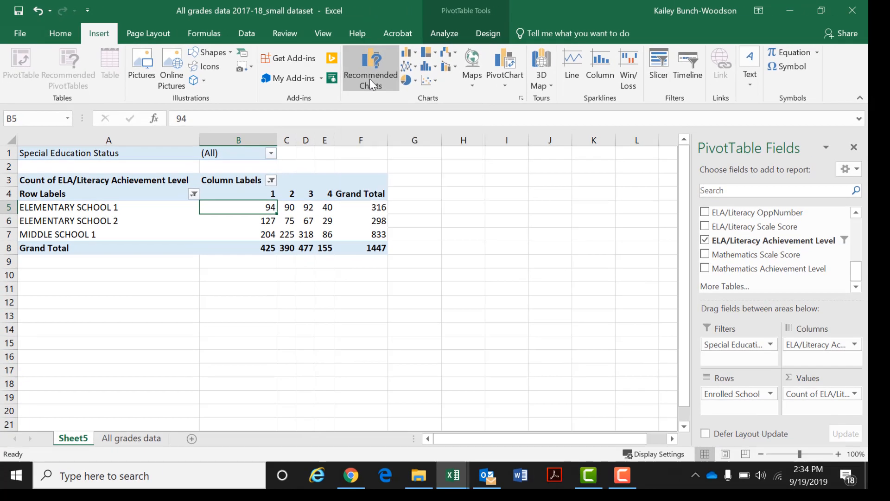
left_click(370, 83)
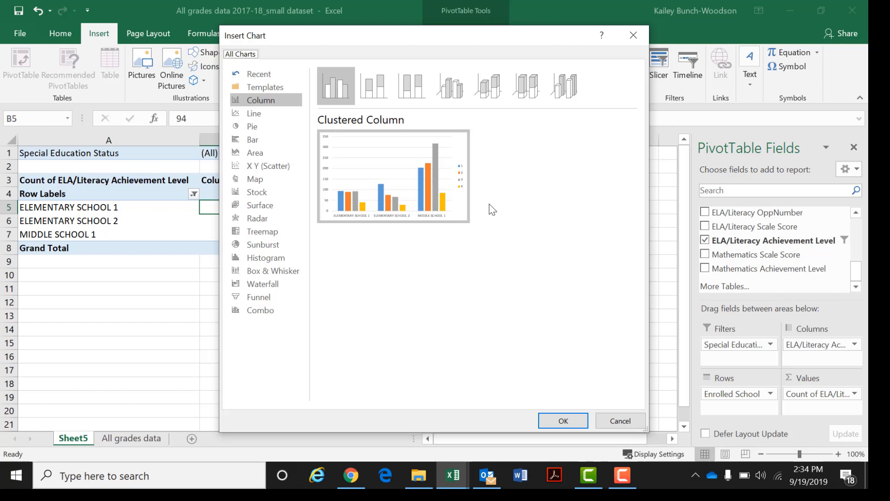
left_click(411, 87)
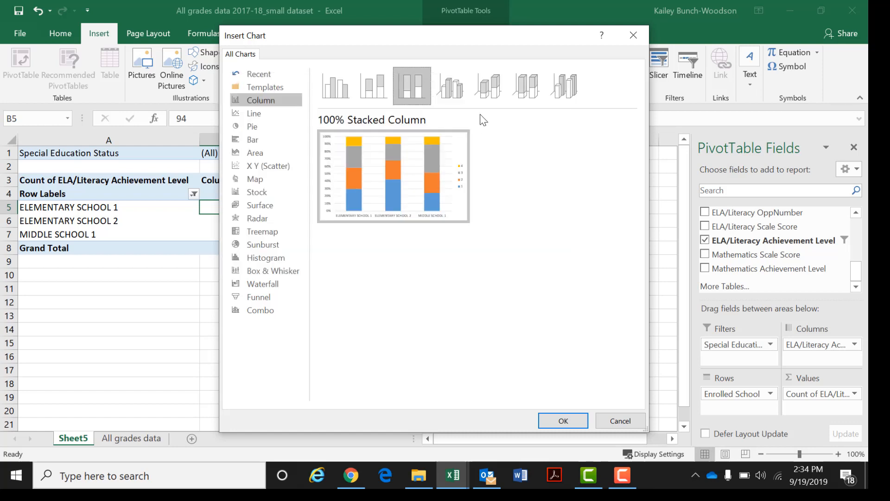
mouse_move(462, 166)
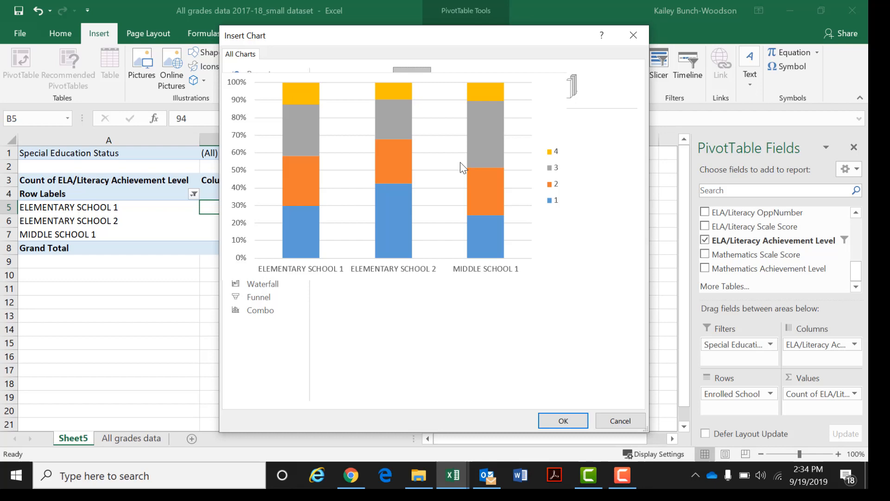
left_click(560, 421)
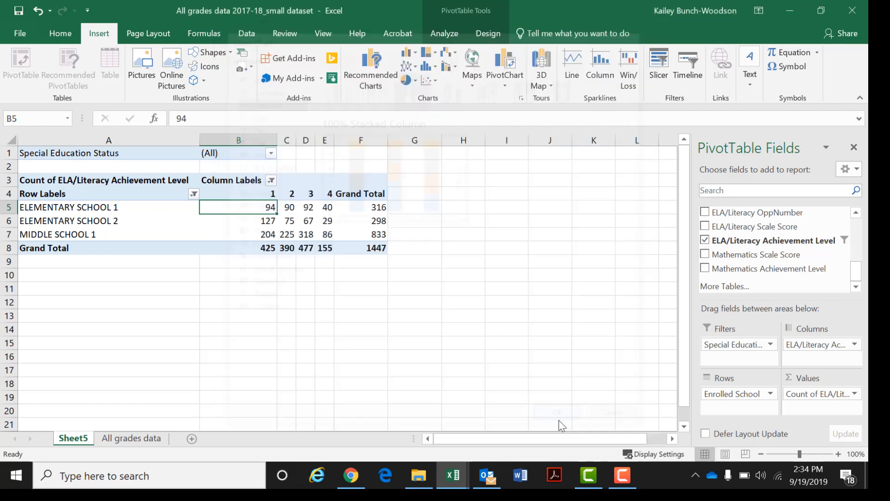
left_click_drag(441, 215, 568, 192)
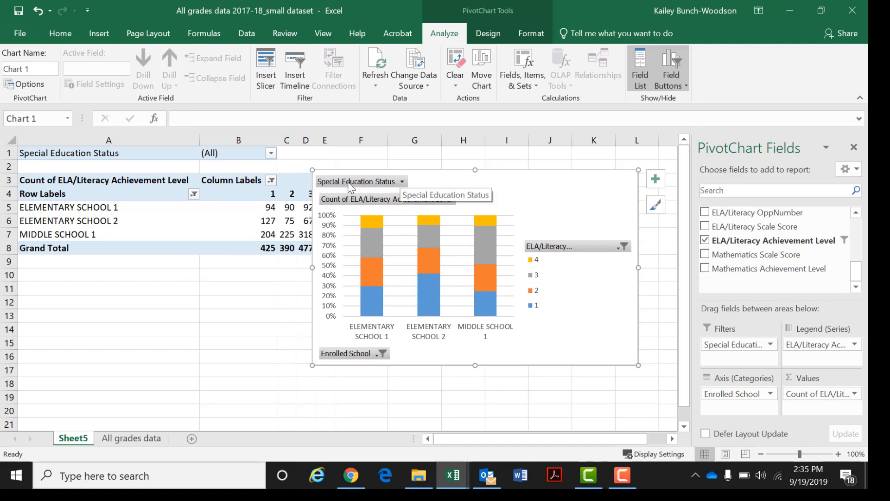
Filter the chart to students whose Special Education Status is Y.
left_click(403, 184)
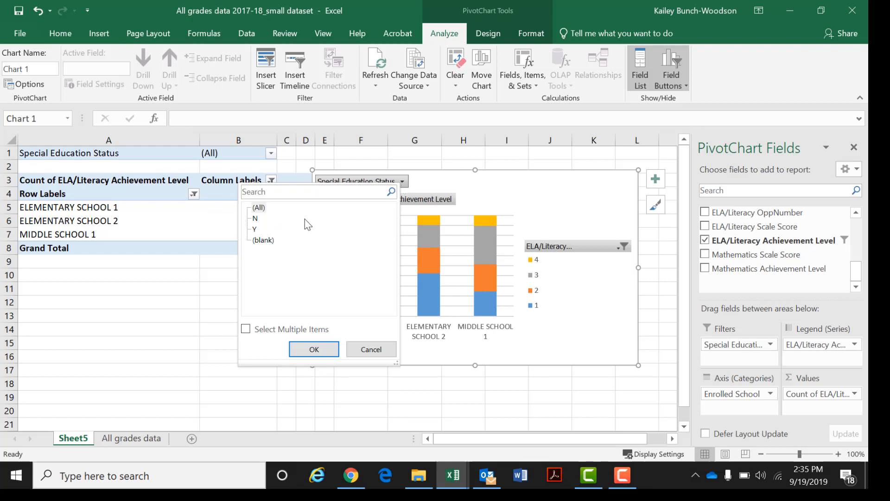
left_click(254, 229)
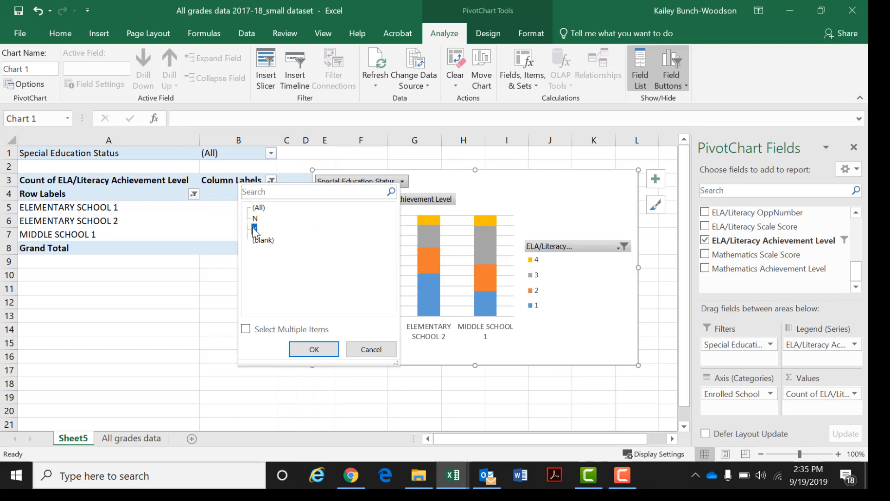
left_click(314, 350)
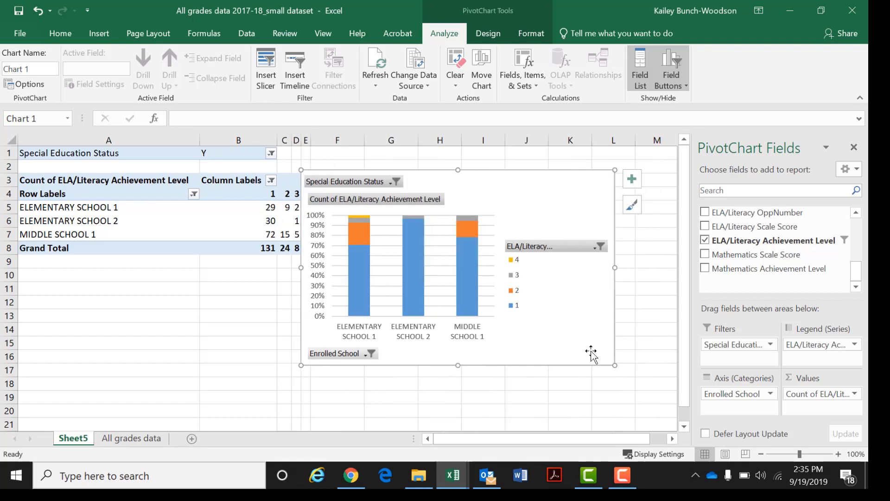
Enlarge the chart from its lower-right corner so that it extends to about column O and row 22.
left_click_drag(614, 365, 259, 422)
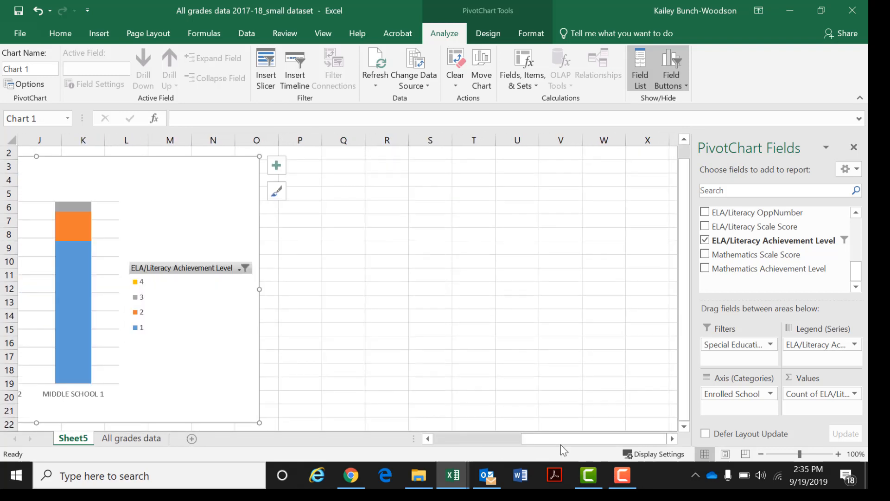
left_click_drag(535, 438, 446, 435)
left_click_drag(613, 440, 625, 439)
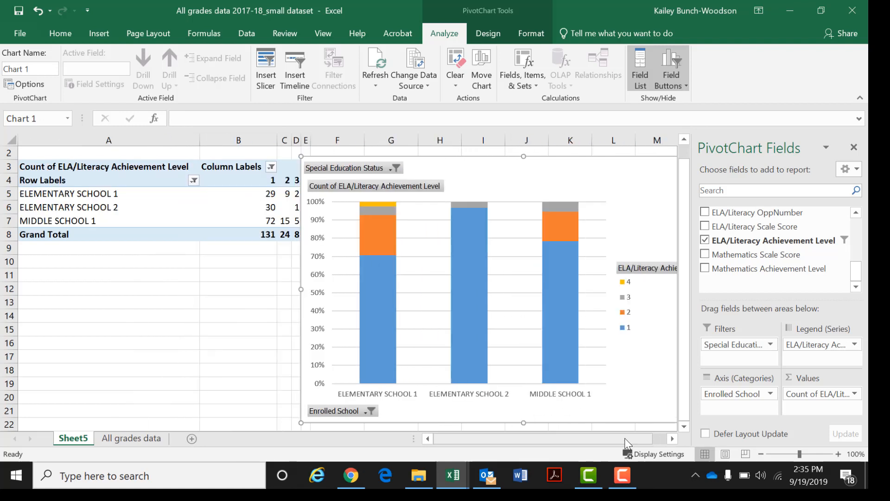
Add data labels to the blue level 1 and orange level 2 series of the stacked column chart.
mouse_move(556, 296)
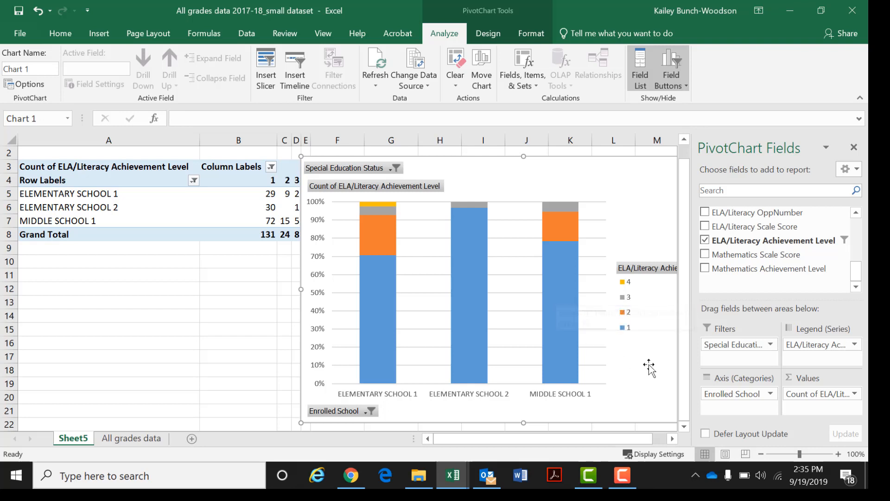
mouse_move(564, 233)
mouse_move(558, 209)
mouse_move(475, 270)
left_click(371, 304)
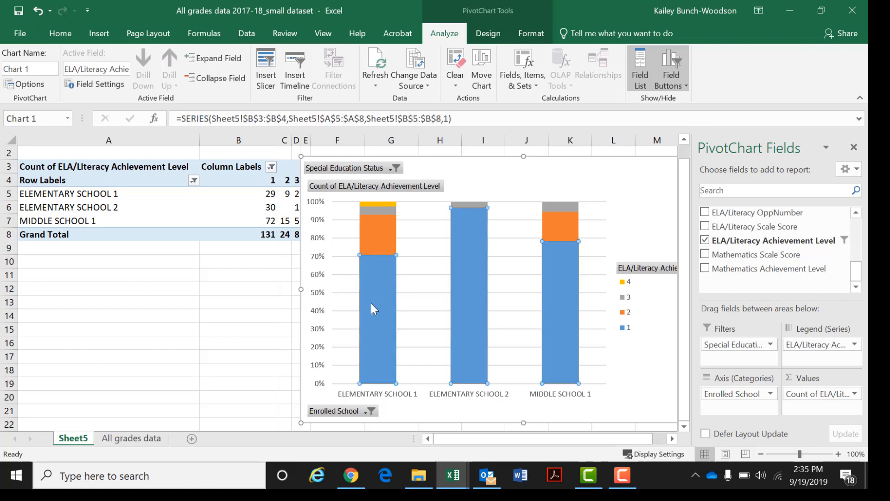
right_click(373, 309)
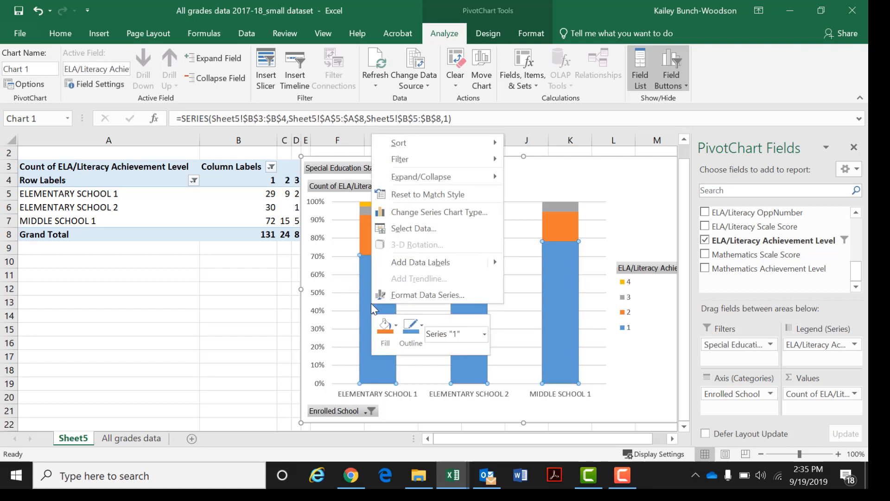
left_click(434, 262)
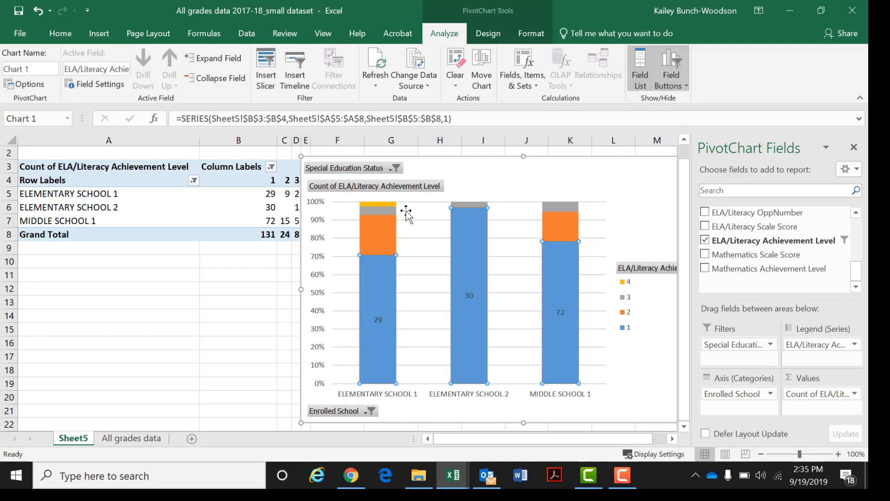
left_click(382, 224)
right_click(382, 224)
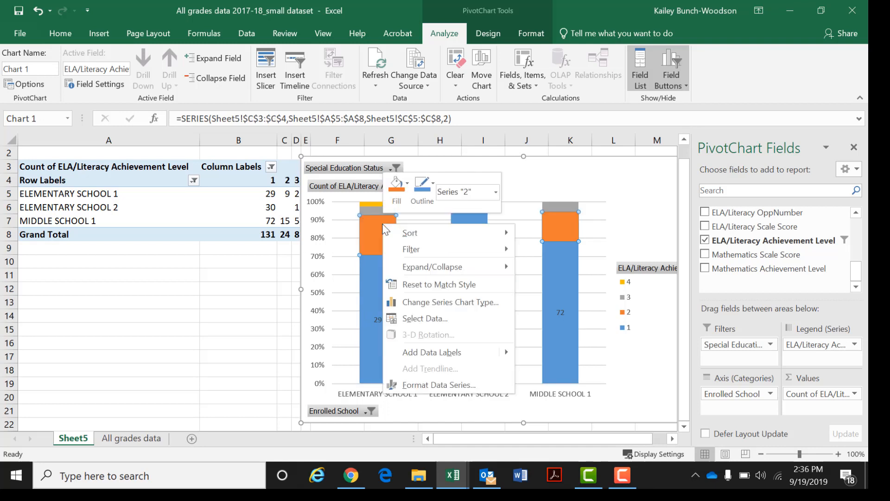
left_click(453, 353)
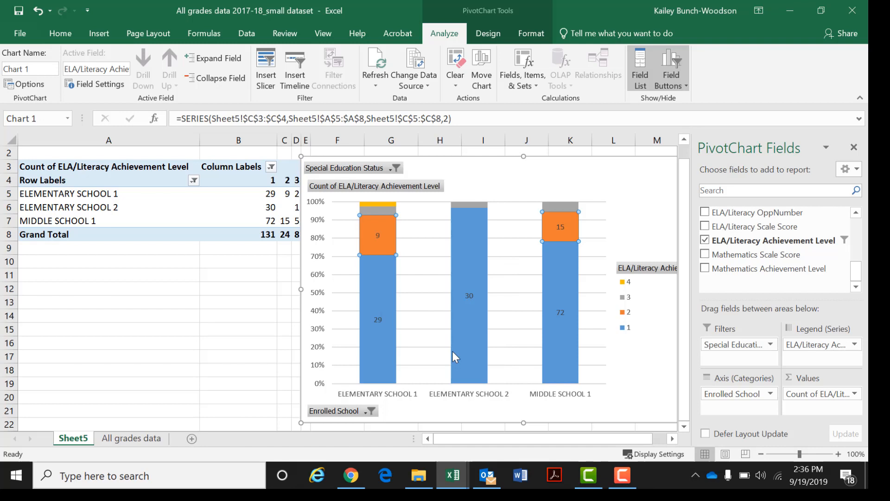
Add data labels to the gray level 3 and yellow level 4 series of the stacked column chart.
left_click(380, 207)
left_click(380, 209)
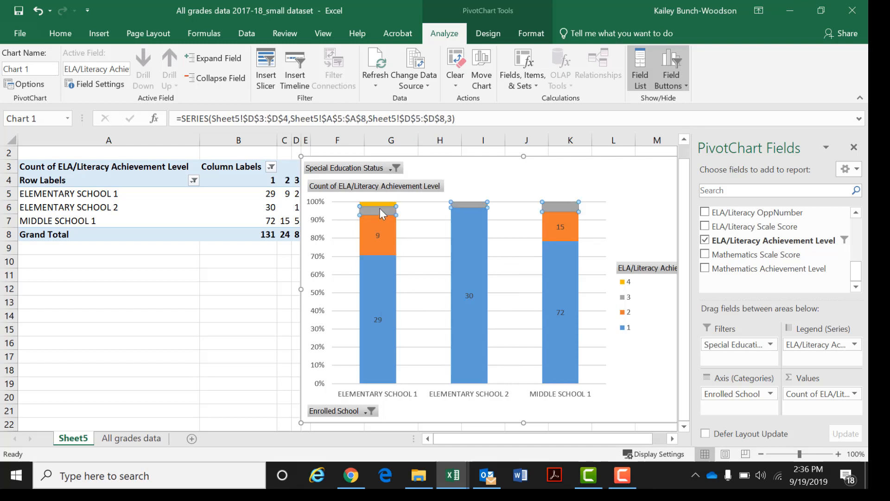
right_click(380, 209)
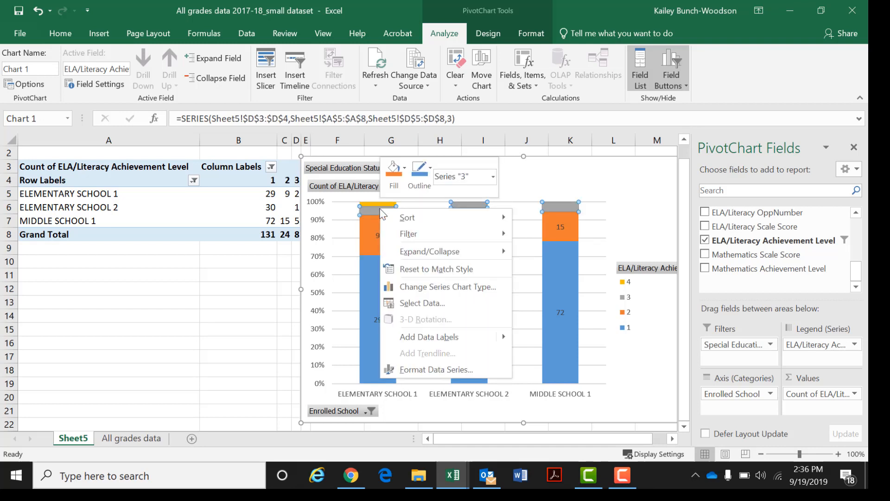
left_click(449, 338)
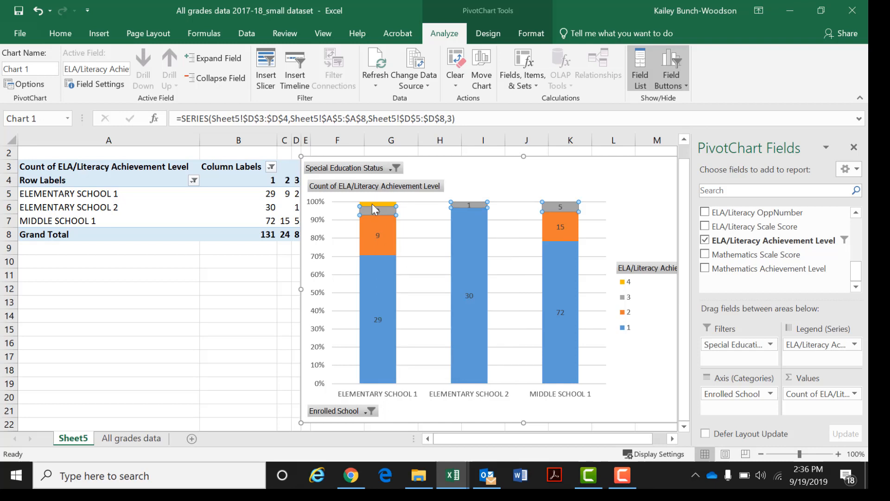
right_click(372, 203)
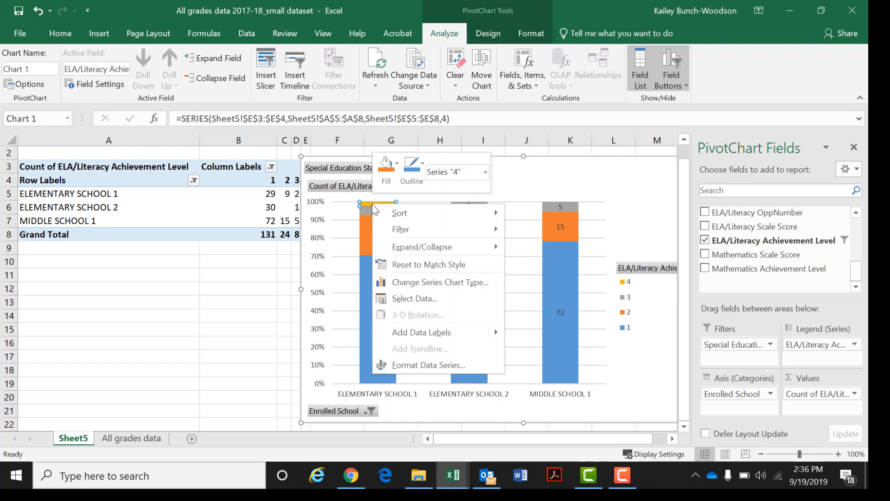
left_click(445, 332)
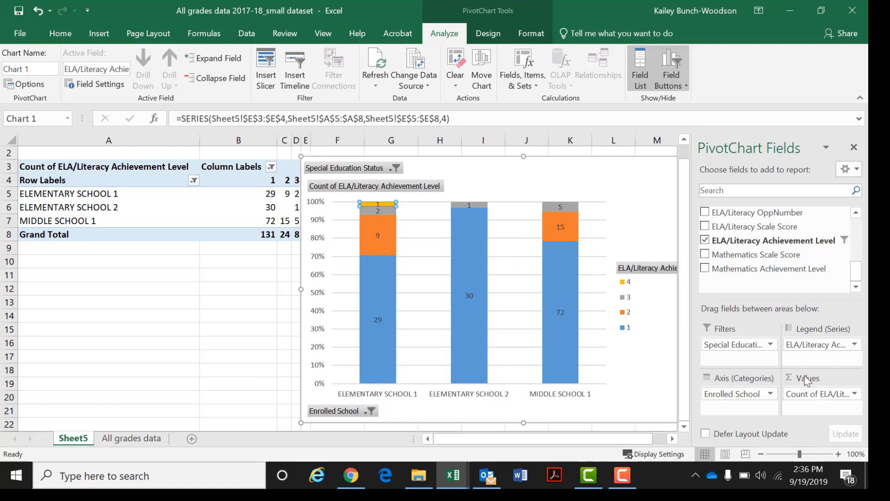
Show the Count of ELA/Literacy Achievement Level values as % of Row Total.
left_click(854, 394)
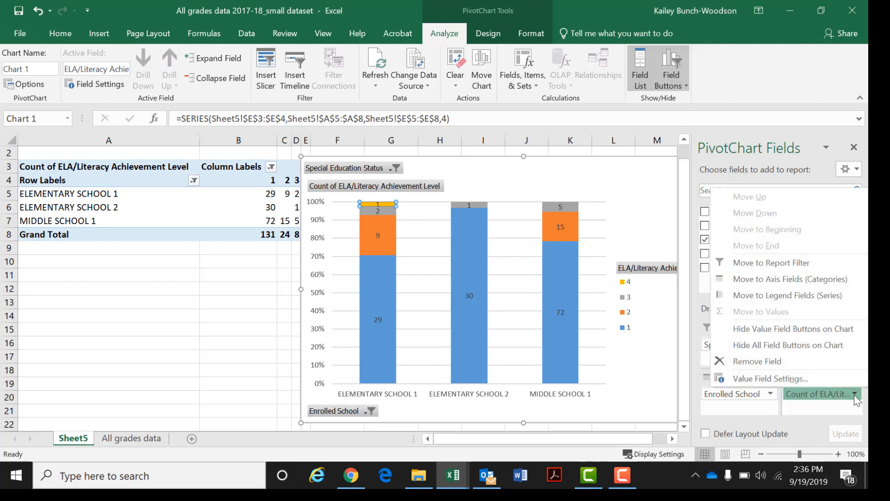
left_click(763, 378)
left_click(222, 223)
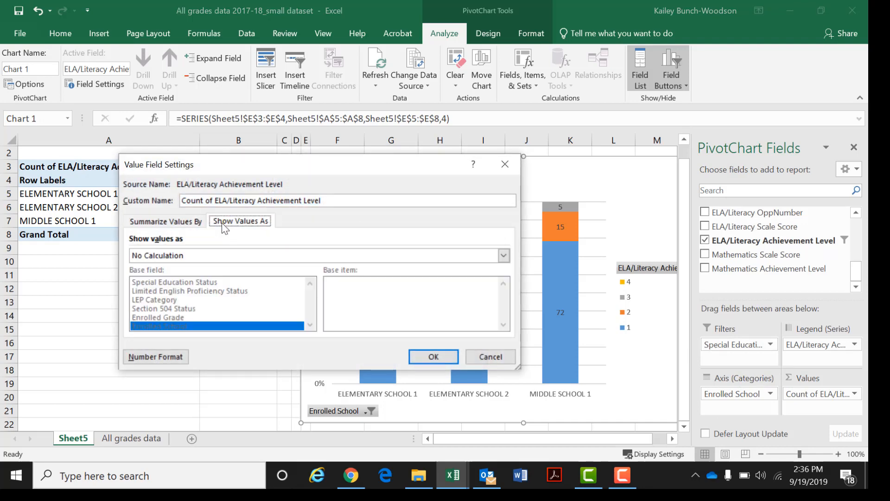
left_click(171, 256)
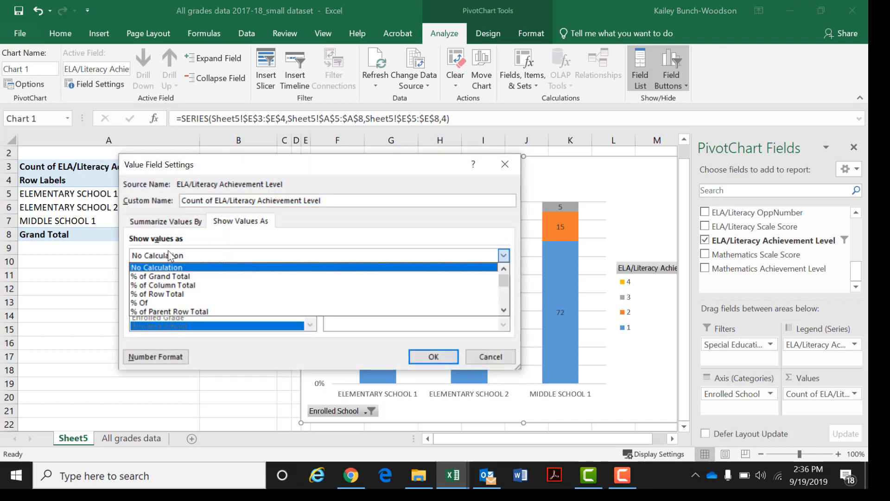
left_click(144, 294)
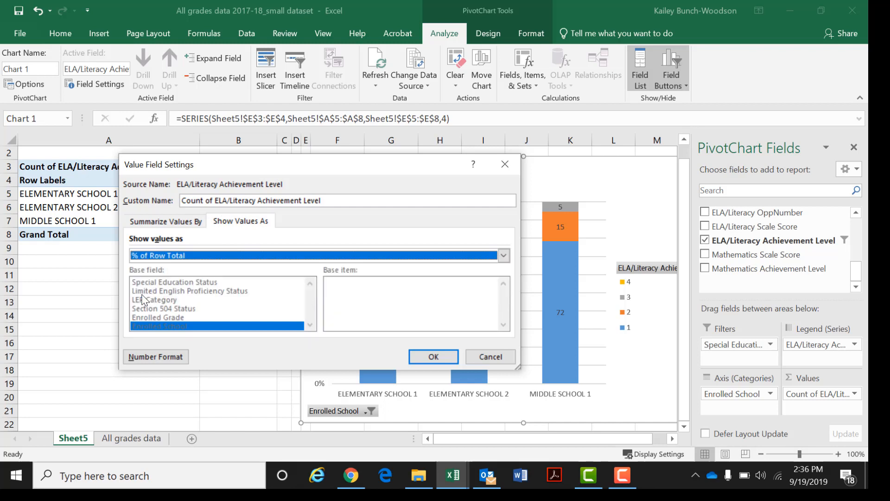
left_click(434, 356)
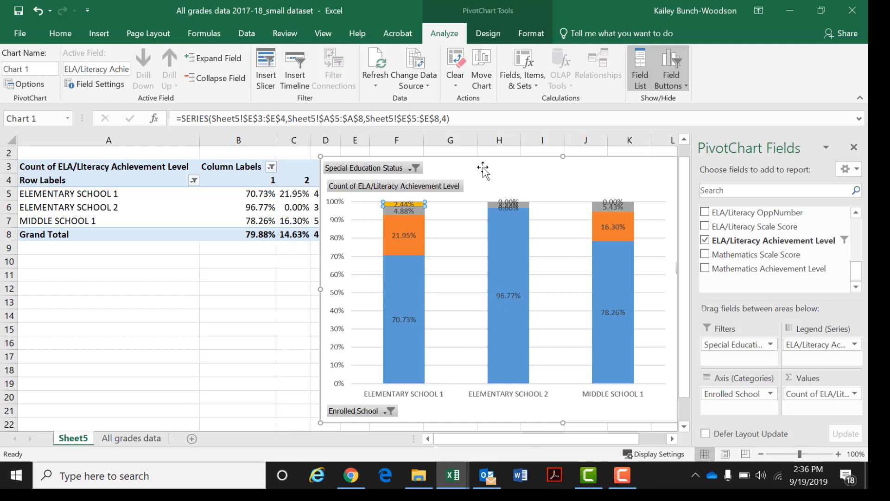
Move the chart left over the PivotTable so that it spans about columns B to K with its legend in view.
left_click_drag(486, 167, 295, 169)
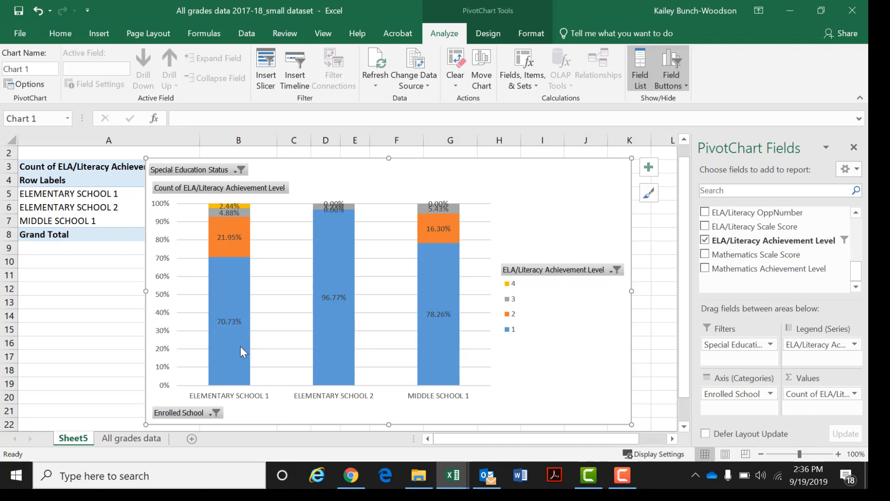
mouse_move(240, 346)
mouse_move(223, 247)
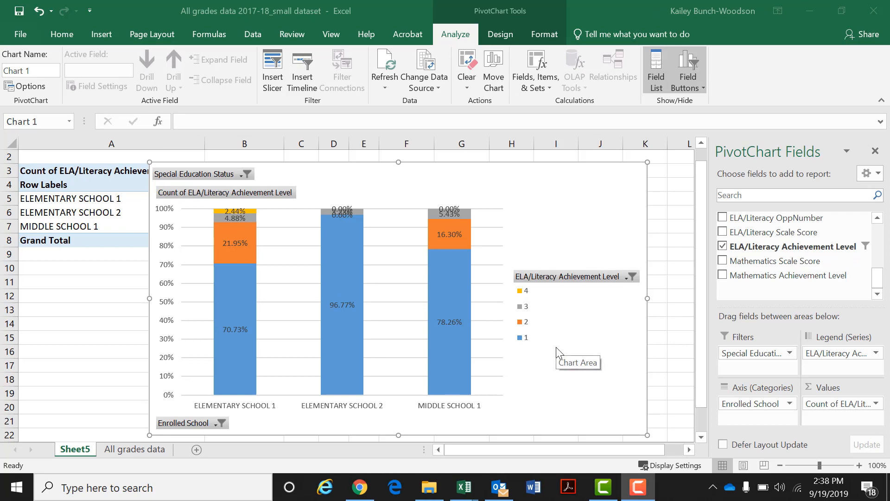
mouse_move(460, 263)
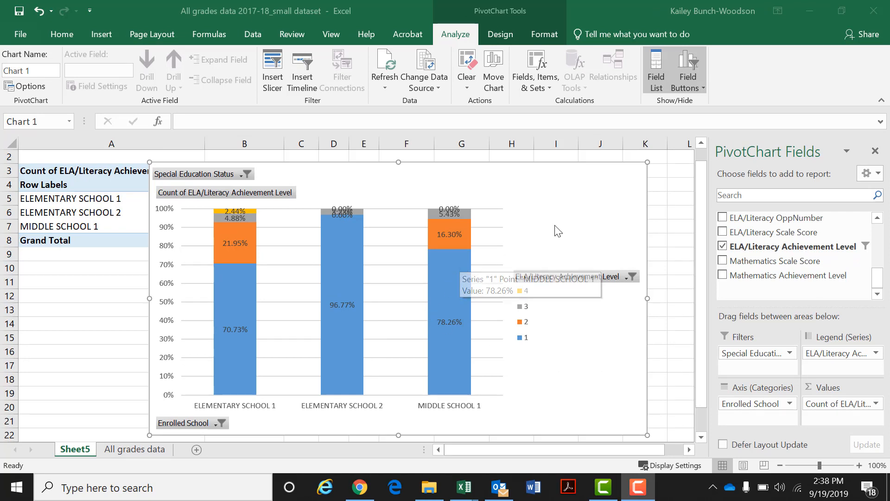
left_click(457, 263)
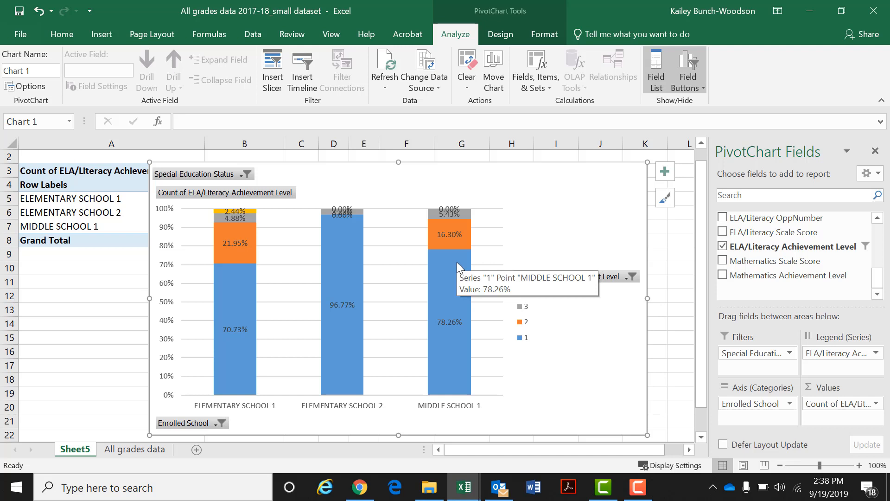
left_click(442, 278)
right_click(441, 278)
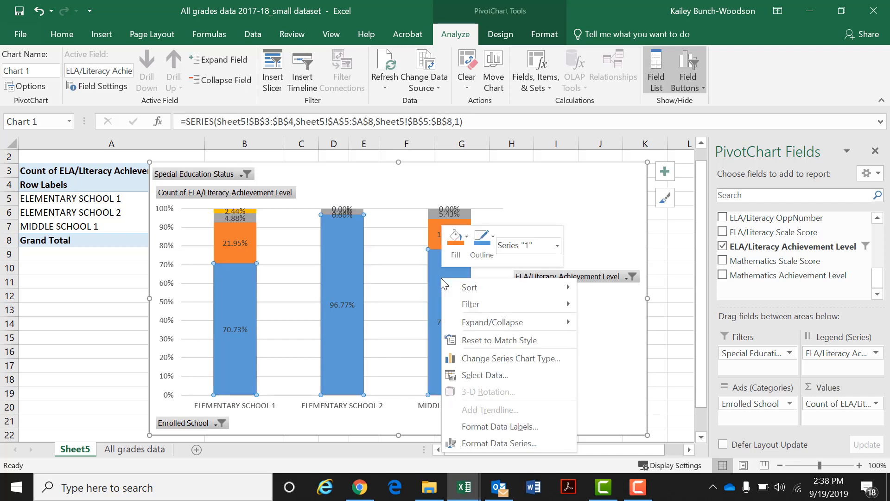
left_click(455, 253)
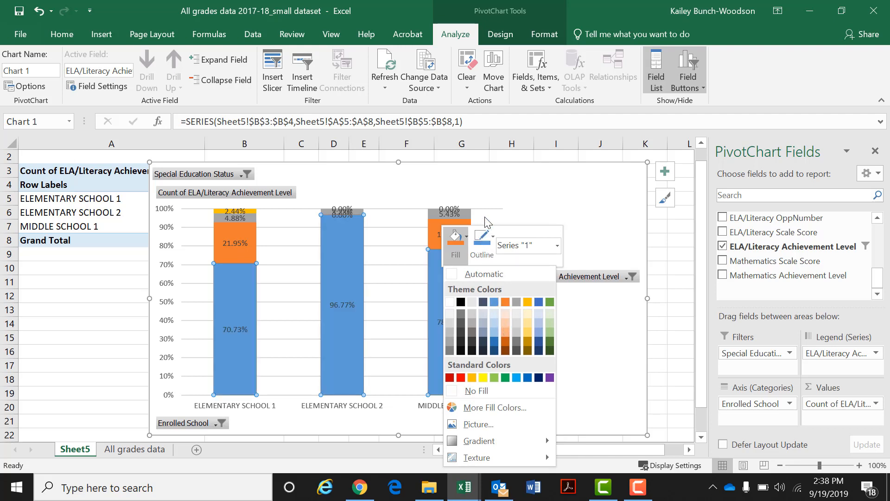
key("Escape")
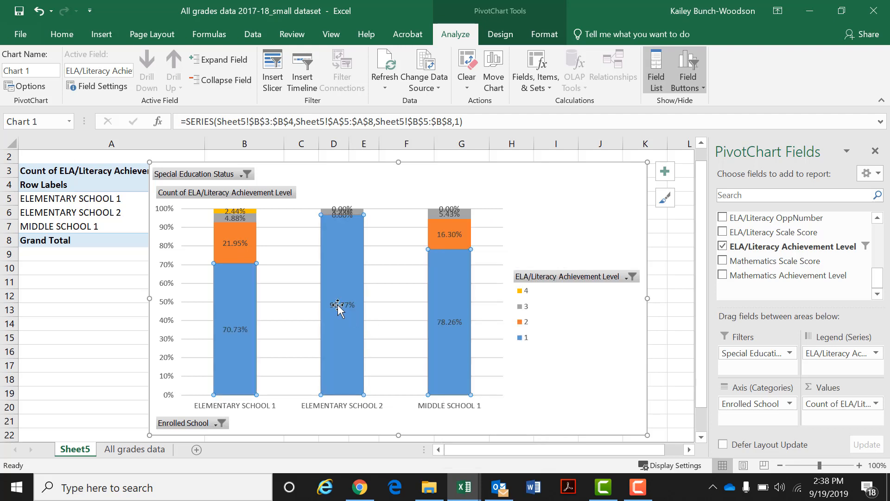
Set the font size of the blue level 1 series' data labels to 11.
left_click(336, 305)
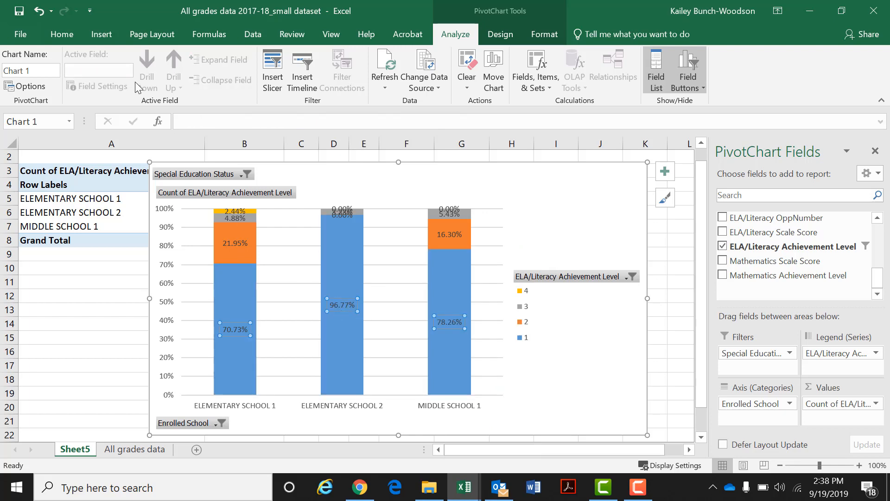
left_click(61, 37)
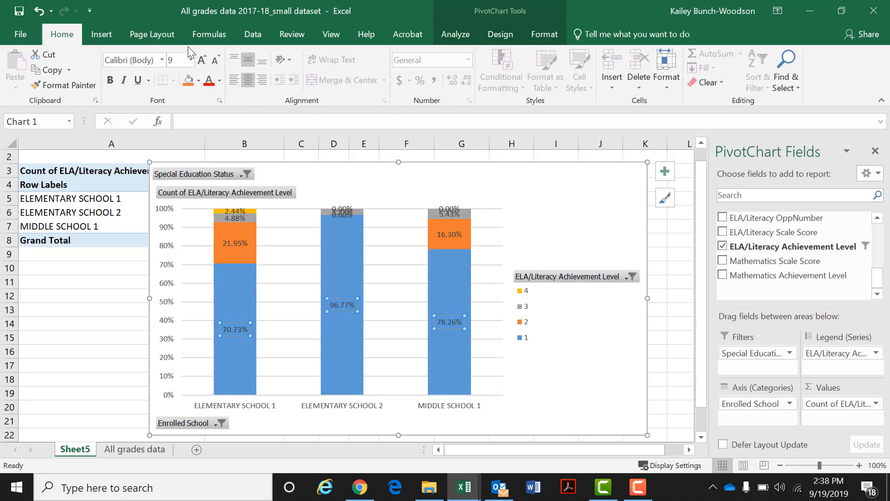
left_click(205, 62)
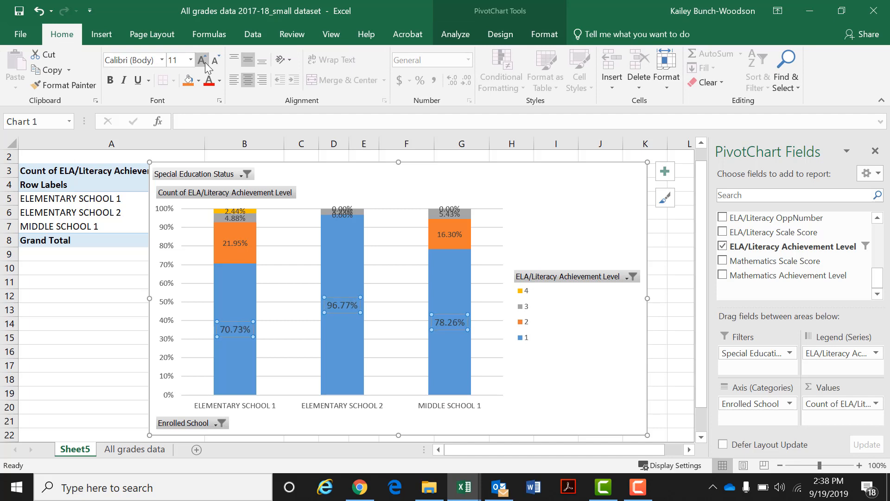
left_click(205, 62)
left_click(205, 62)
left_click(205, 62)
left_click(205, 62)
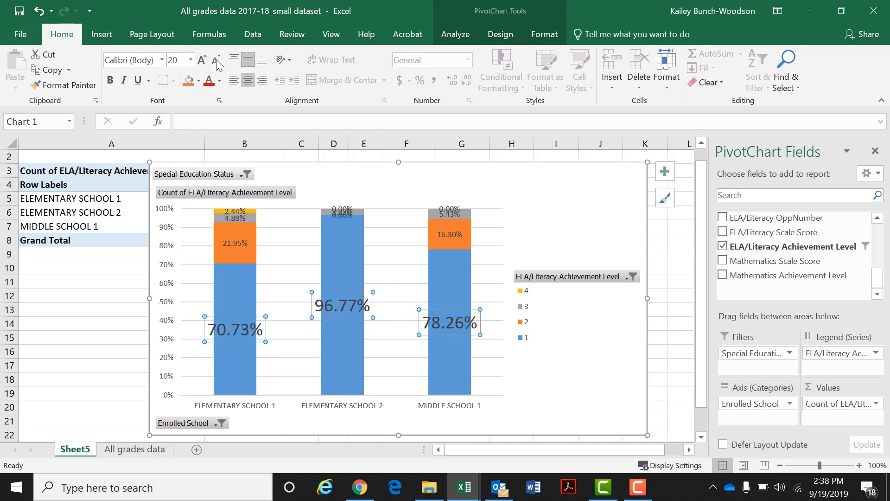
left_click(216, 59)
left_click(215, 59)
left_click(215, 59)
left_click(215, 59)
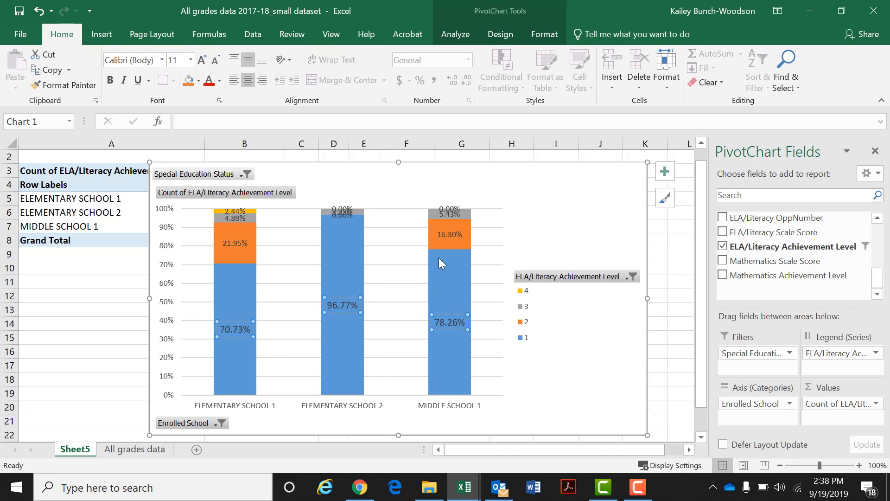
Widen the chart's columns by reducing the data series' gap width to 88%.
right_click(442, 292)
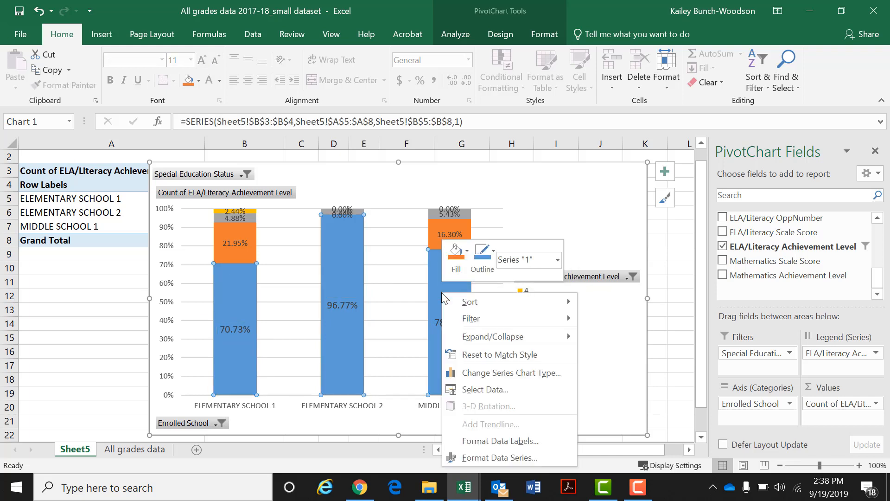
left_click(486, 456)
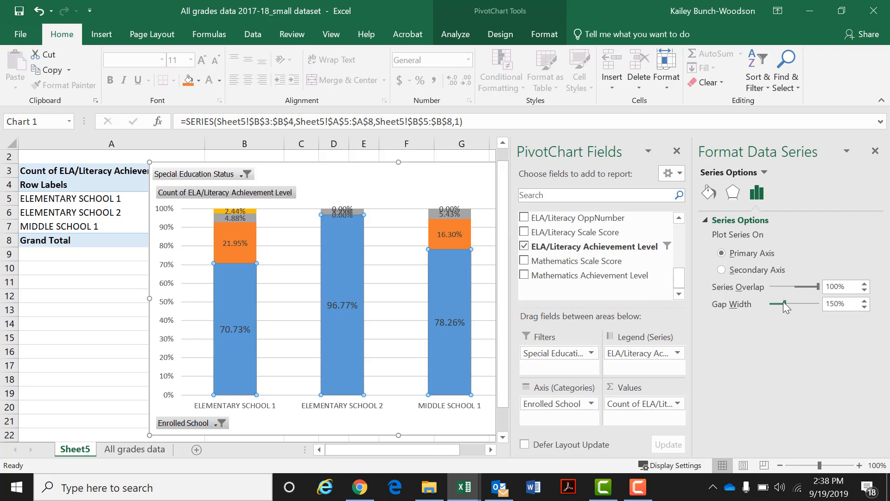
left_click_drag(783, 302, 779, 304)
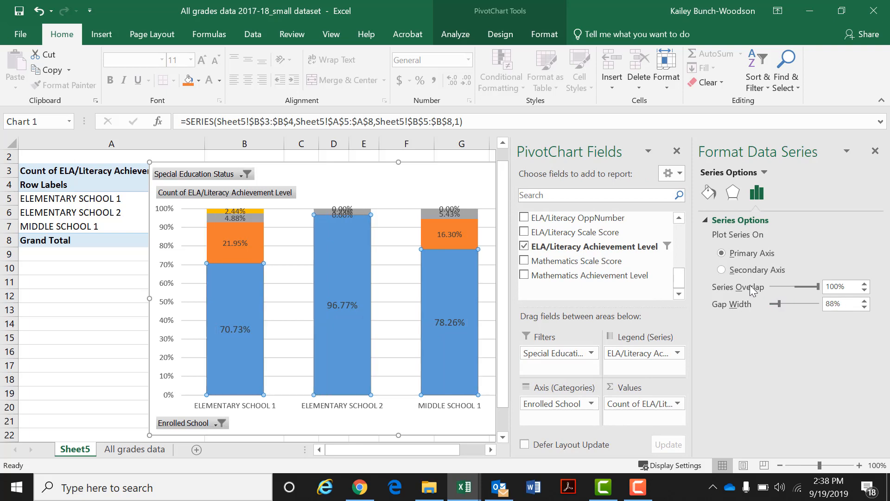